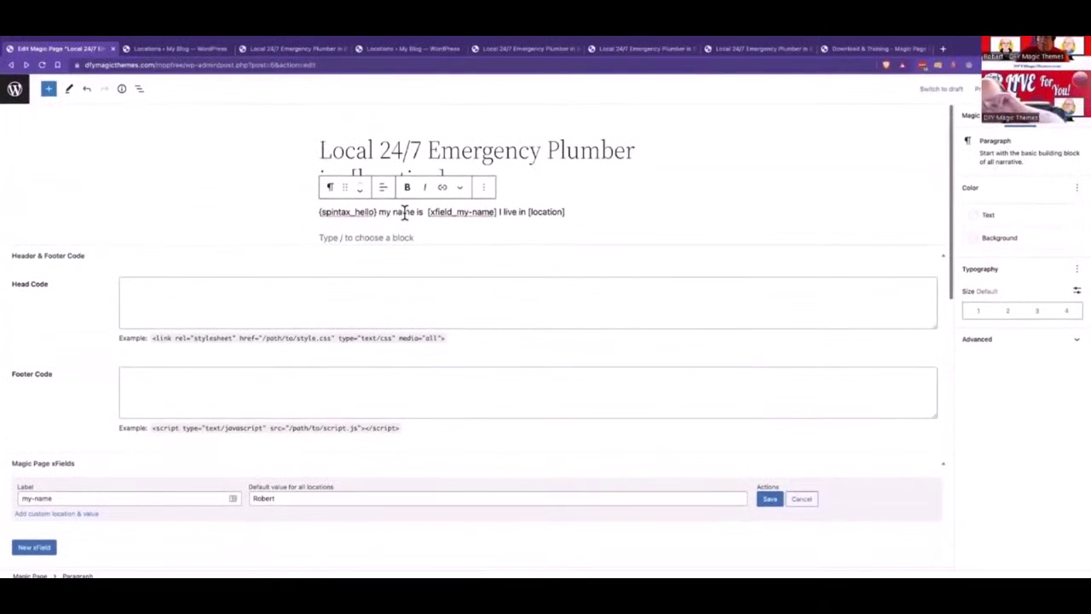
Step: Add a new xField labelled 'phone'
{"action": "scroll", "coordinate": [406, 220], "scroll_direction": "down", "scroll_amount": 3}
{"action": "scroll", "coordinate": [383, 230], "scroll_direction": "down", "scroll_amount": 1}
{"action": "scroll", "coordinate": [367, 222], "scroll_direction": "up", "scroll_amount": 3}
{"action": "scroll", "coordinate": [358, 222], "scroll_direction": "down", "scroll_amount": 1}
{"action": "scroll", "coordinate": [358, 222], "scroll_direction": "down", "scroll_amount": 1}
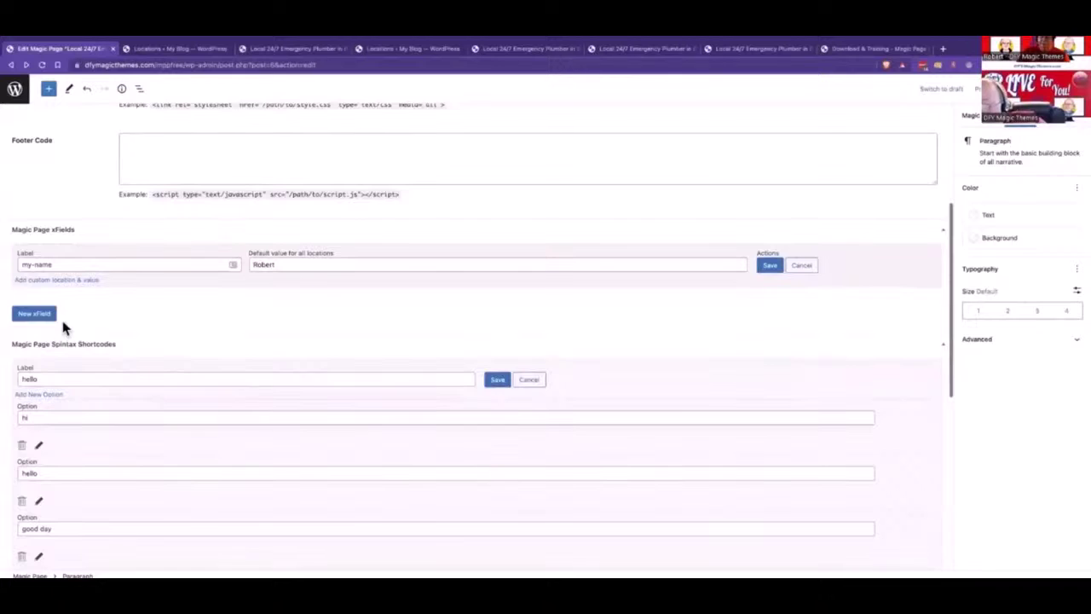
{"action": "left_click", "coordinate": [35, 314]}
{"action": "left_click", "coordinate": [57, 315]}
{"action": "type", "text": "phone"}
Step: Give the phone xField a placeholder default number, save it, and copy [xfield_phone]
{"action": "left_click", "coordinate": [271, 319]}
{"action": "type", "text": "123456"}
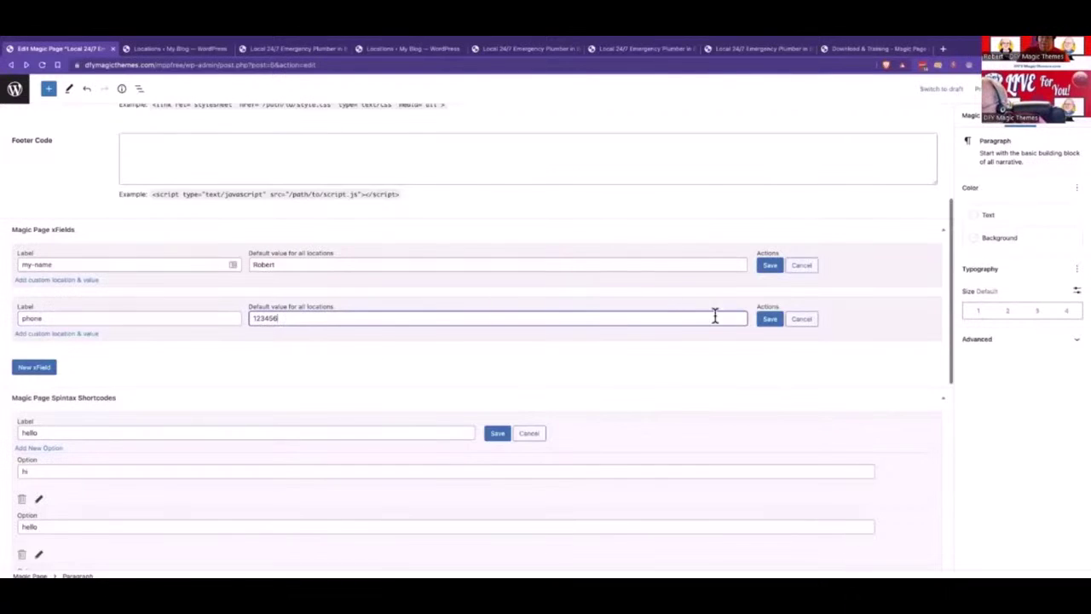
{"action": "left_click", "coordinate": [770, 321]}
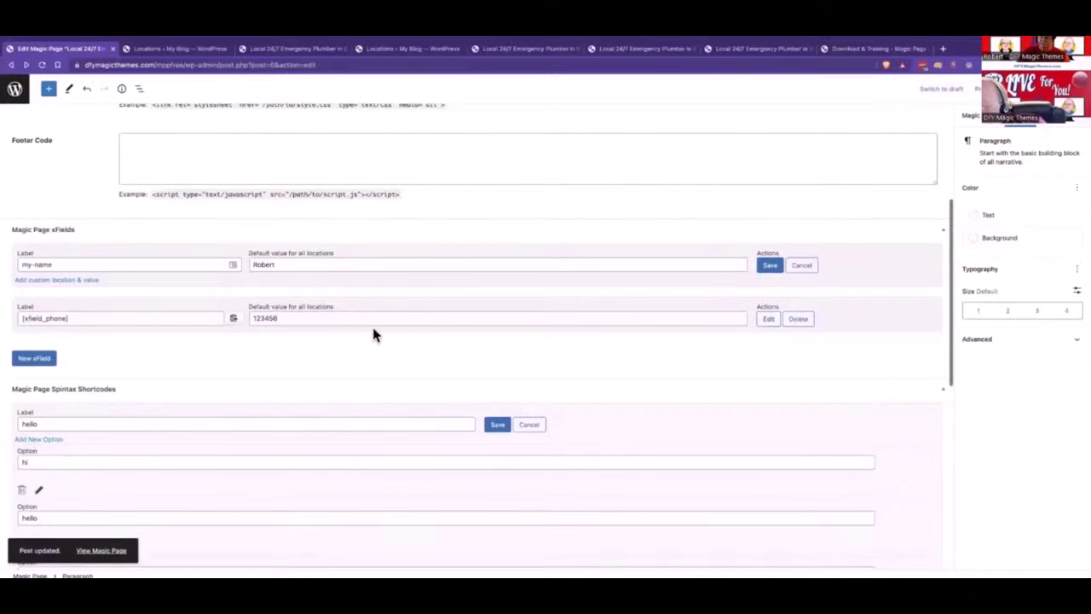
{"action": "left_click", "coordinate": [233, 318]}
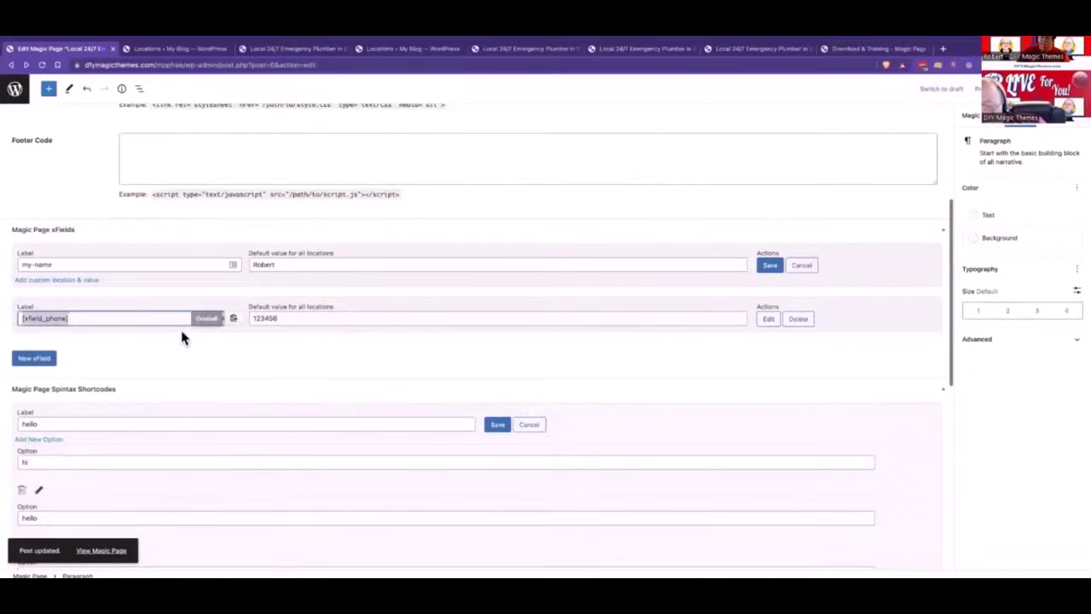
{"action": "scroll", "coordinate": [230, 298], "scroll_direction": "up", "scroll_amount": 2}
{"action": "scroll", "coordinate": [239, 285], "scroll_direction": "up", "scroll_amount": 2}
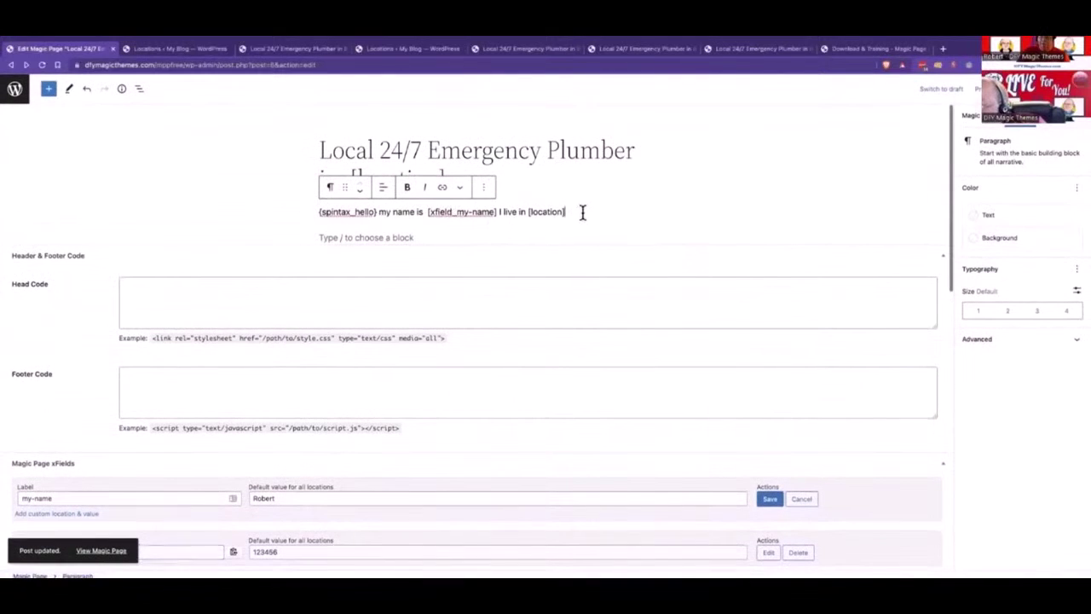
Step: Add the paragraph 'You can call me on [xfield_phone]' below the shortcode line and save
{"action": "key", "text": "Return"}
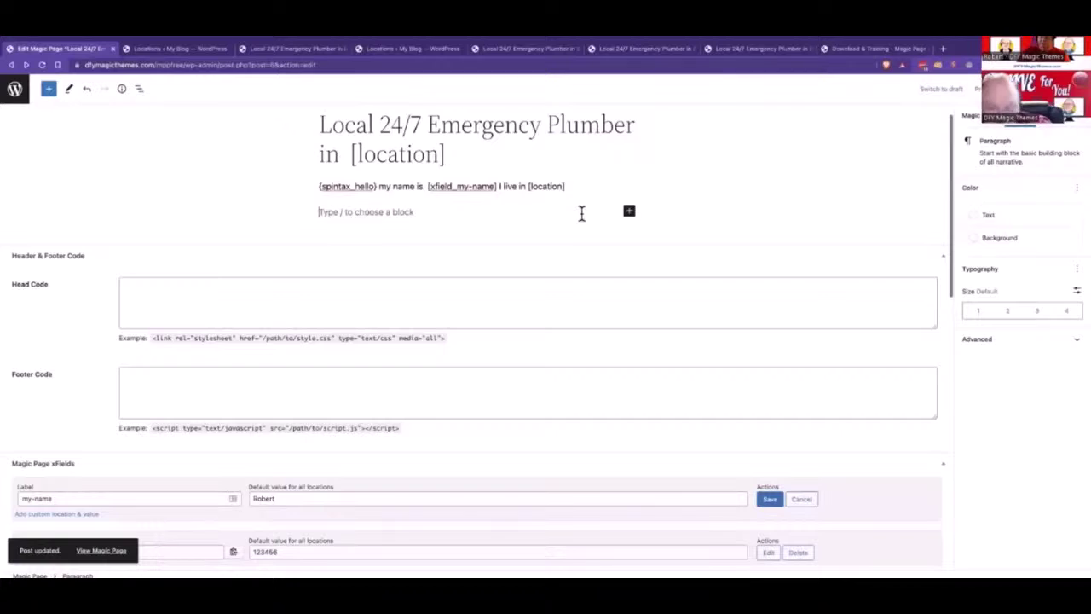
{"action": "type", "text": "You c"}
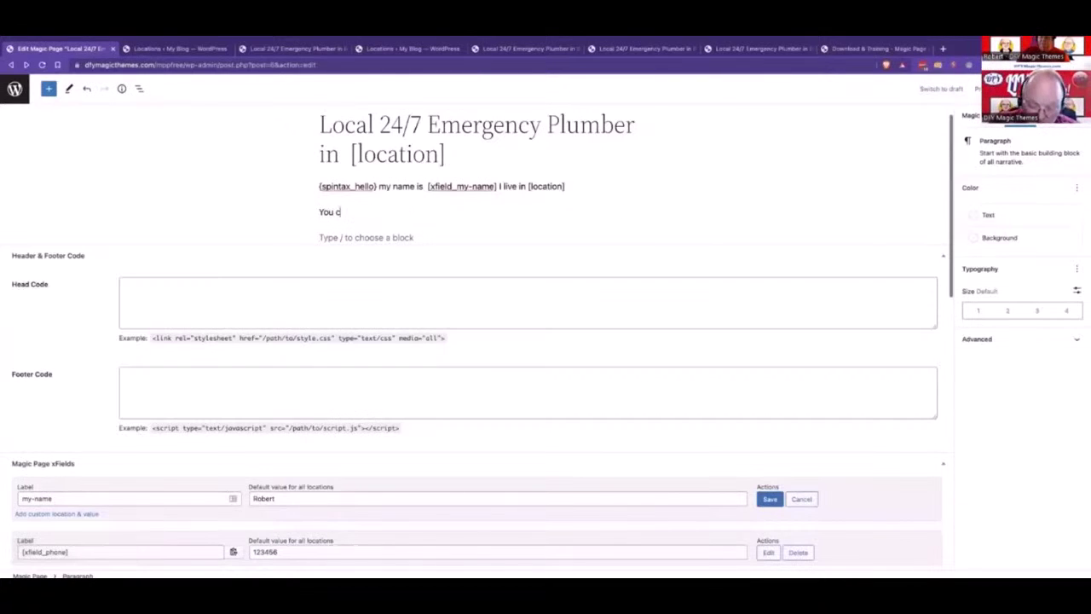
{"action": "type", "text": "an call me on"}
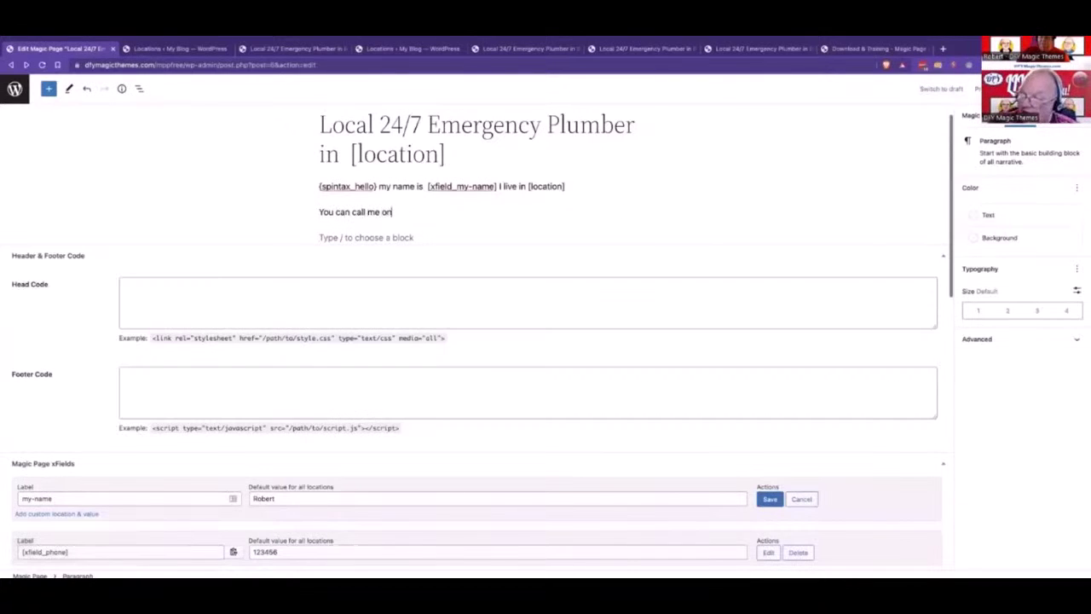
{"action": "key", "text": "ctrl+v"}
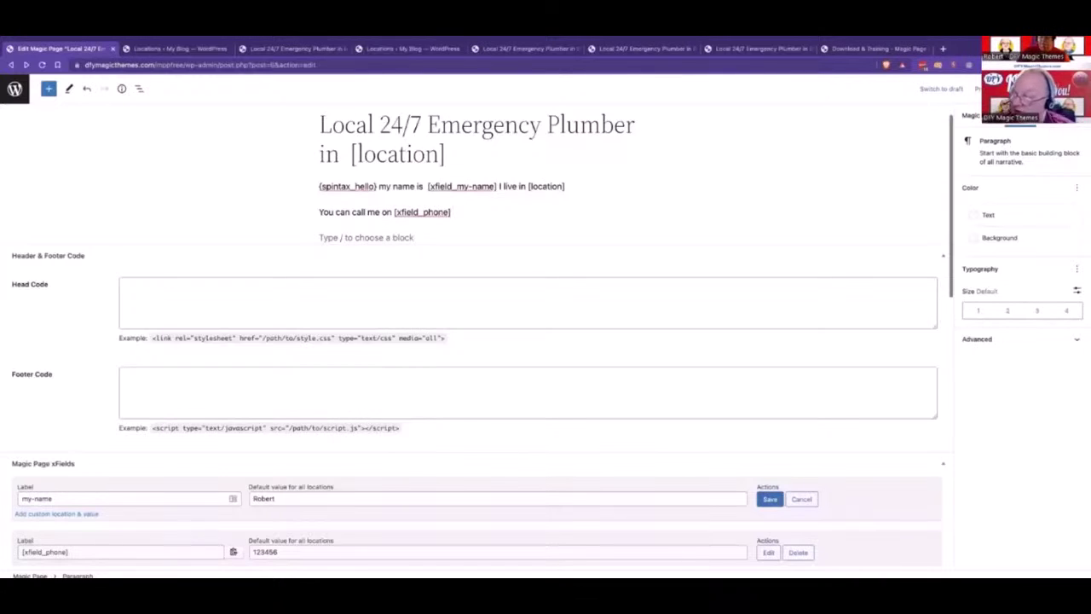
{"action": "key", "text": "ctrl+s"}
Step: Reload the live Ballasalla page and inspect the placeholder number after 'You can call me on'
{"action": "left_click", "coordinate": [264, 49]}
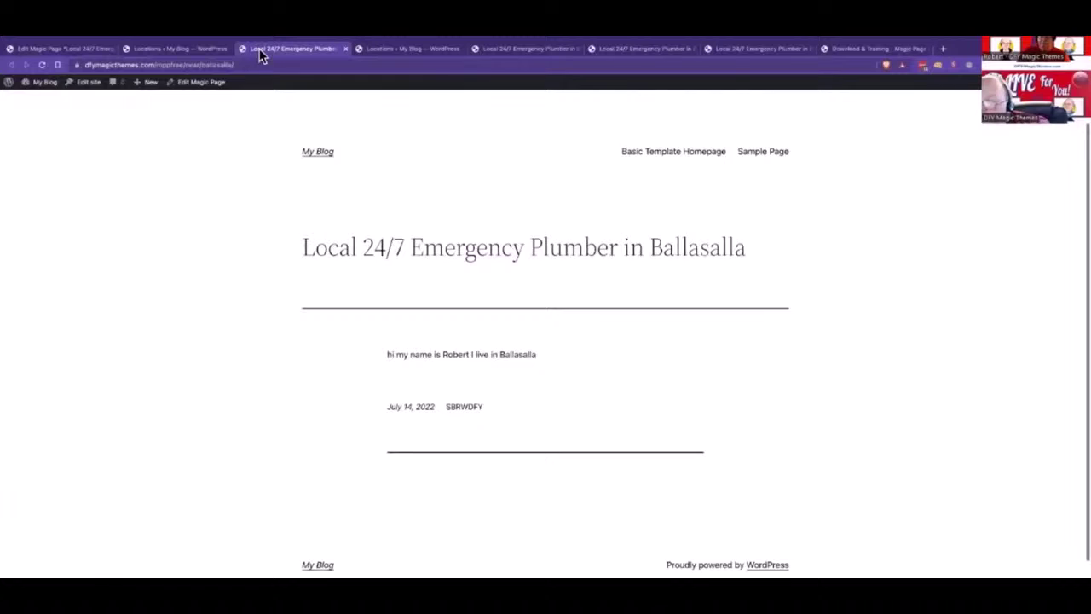
{"action": "left_click", "coordinate": [42, 65]}
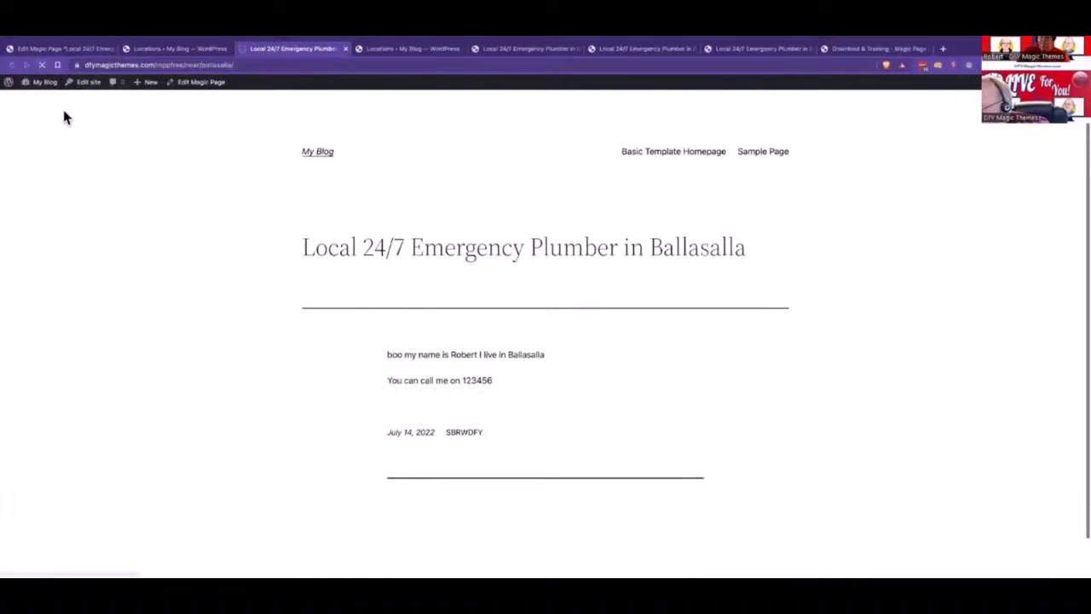
{"action": "double_click", "coordinate": [480, 380]}
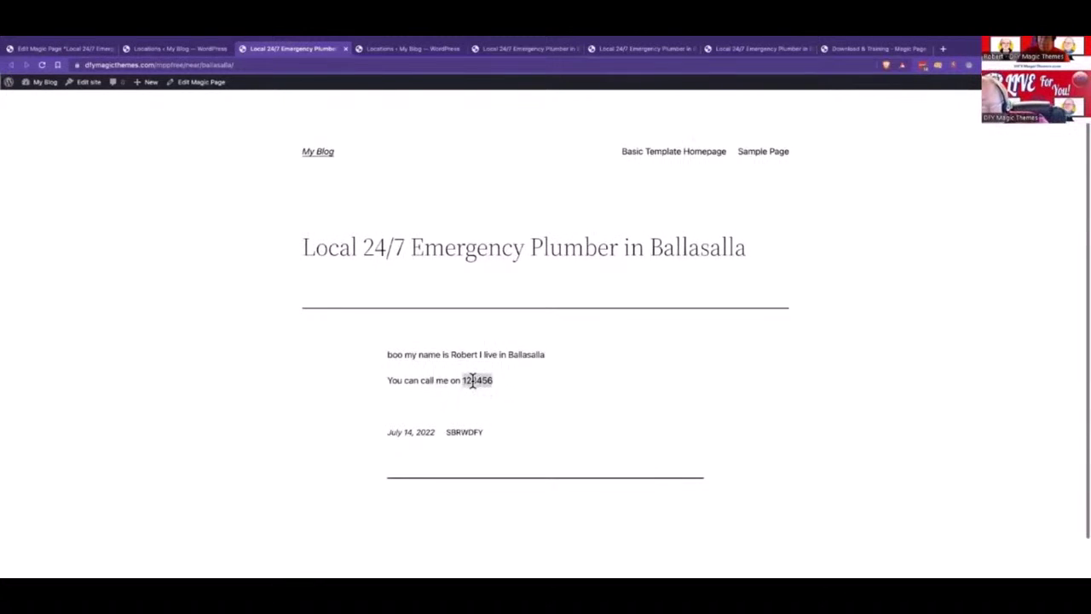
{"action": "left_click", "coordinate": [473, 381]}
{"action": "left_click", "coordinate": [530, 384]}
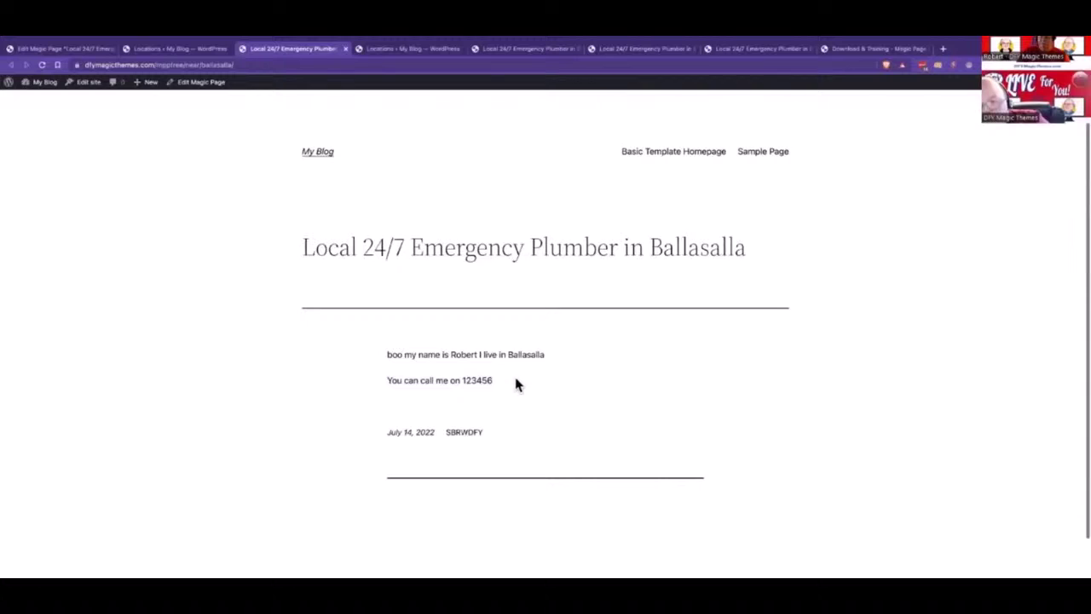
{"action": "left_click", "coordinate": [62, 50]}
Step: Replace the phone xField's default with the full number including area code, and save
{"action": "scroll", "coordinate": [284, 243], "scroll_direction": "down", "scroll_amount": 5}
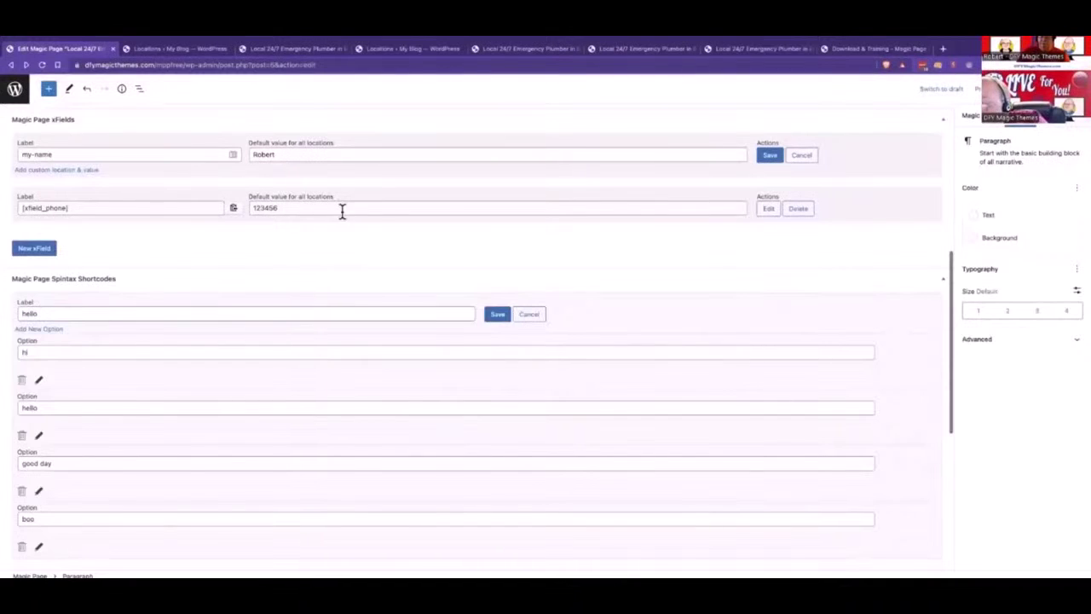
{"action": "left_click", "coordinate": [768, 209]}
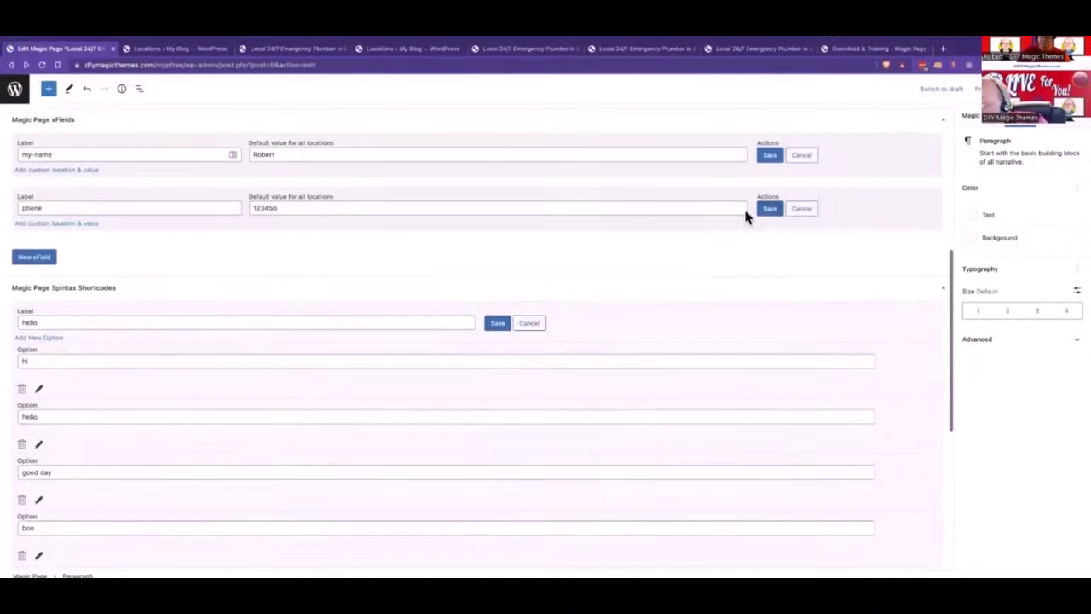
{"action": "left_click_drag", "start_coordinate": [293, 208], "coordinate": [205, 204]}
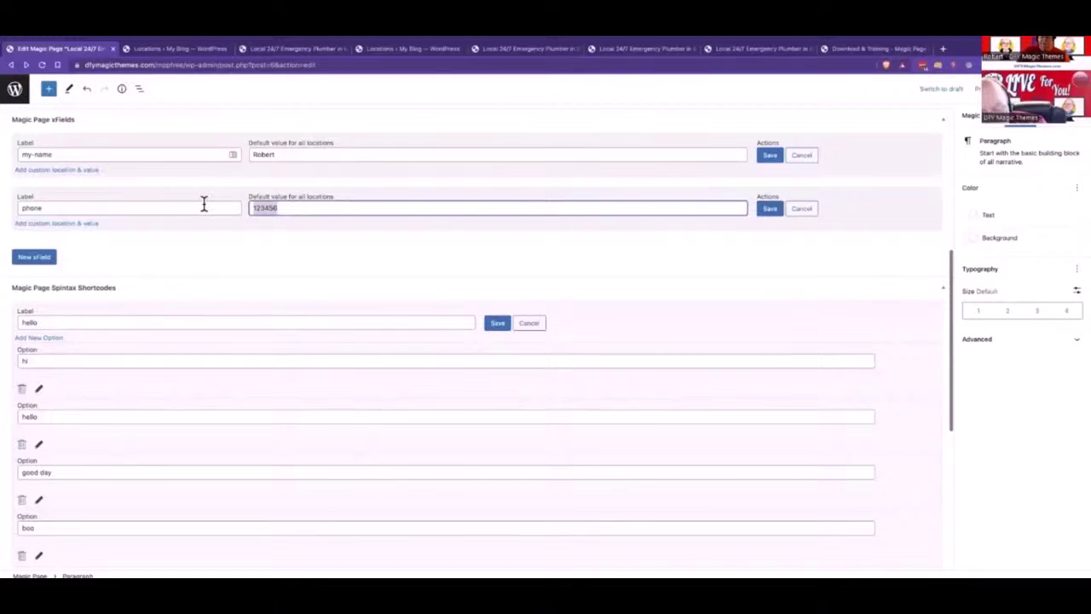
{"action": "type", "text": "01"}
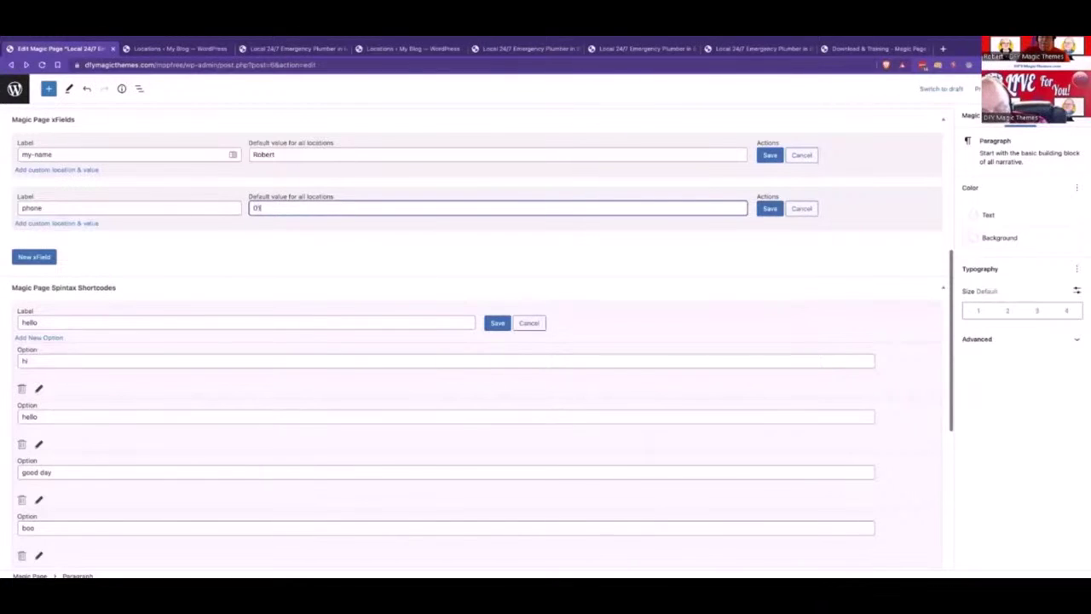
{"action": "type", "text": "202 123456"}
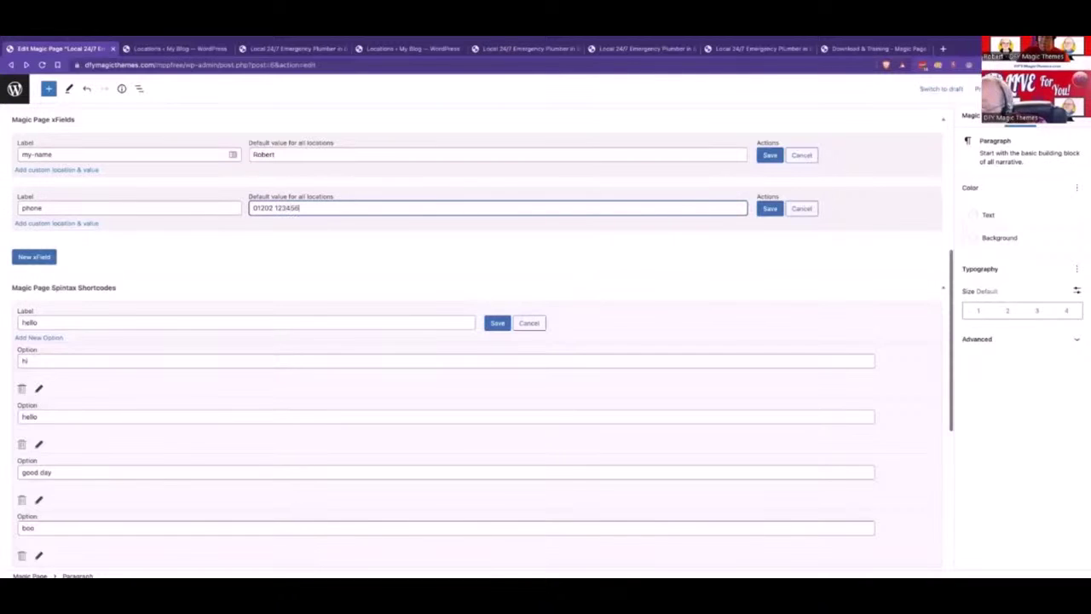
{"action": "left_click", "coordinate": [769, 209]}
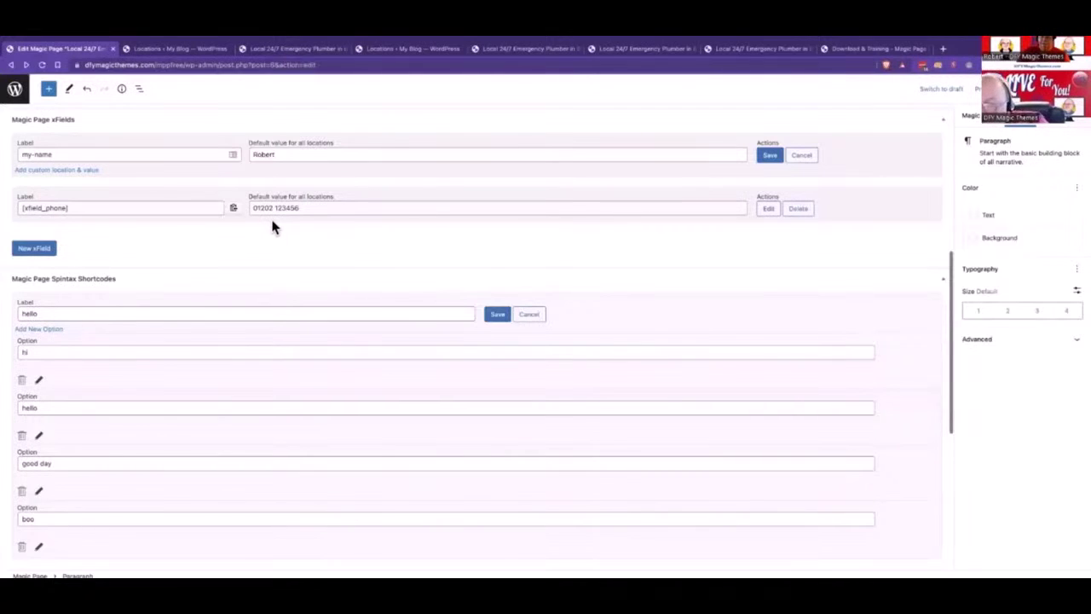
Step: Add and save a new xField labelled 'phone dial'
{"action": "left_click", "coordinate": [36, 248]}
{"action": "left_click", "coordinate": [45, 254]}
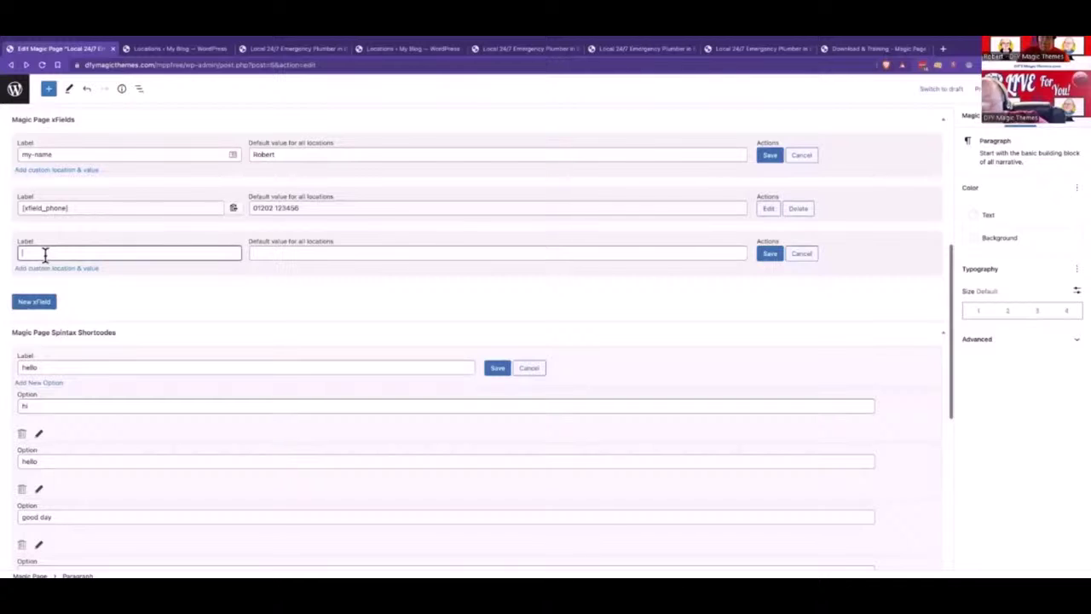
{"action": "type", "text": "[hon"}
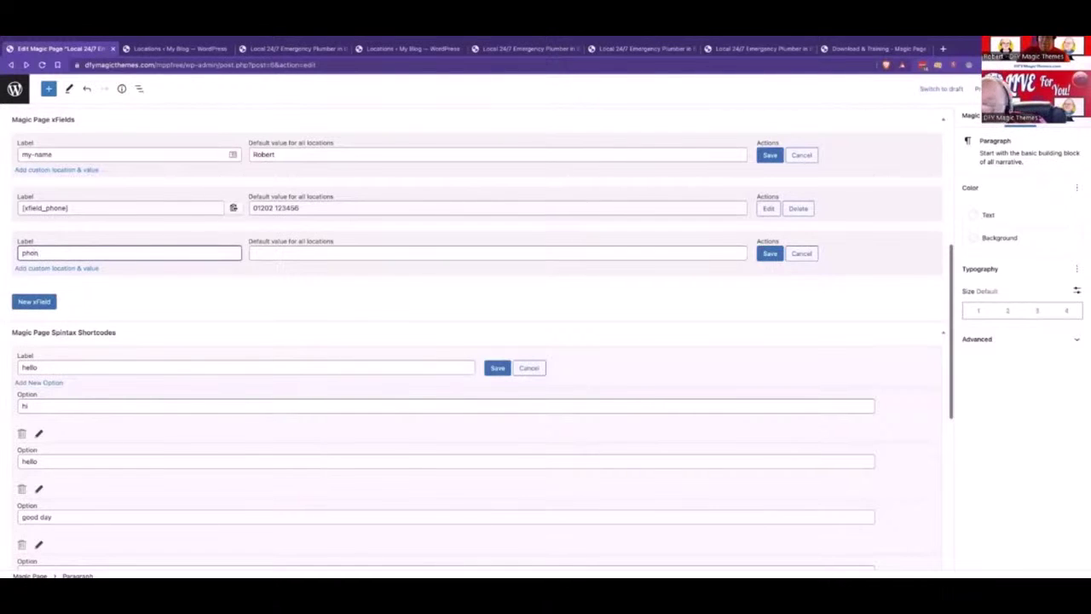
{"action": "type", "text": "e dial"}
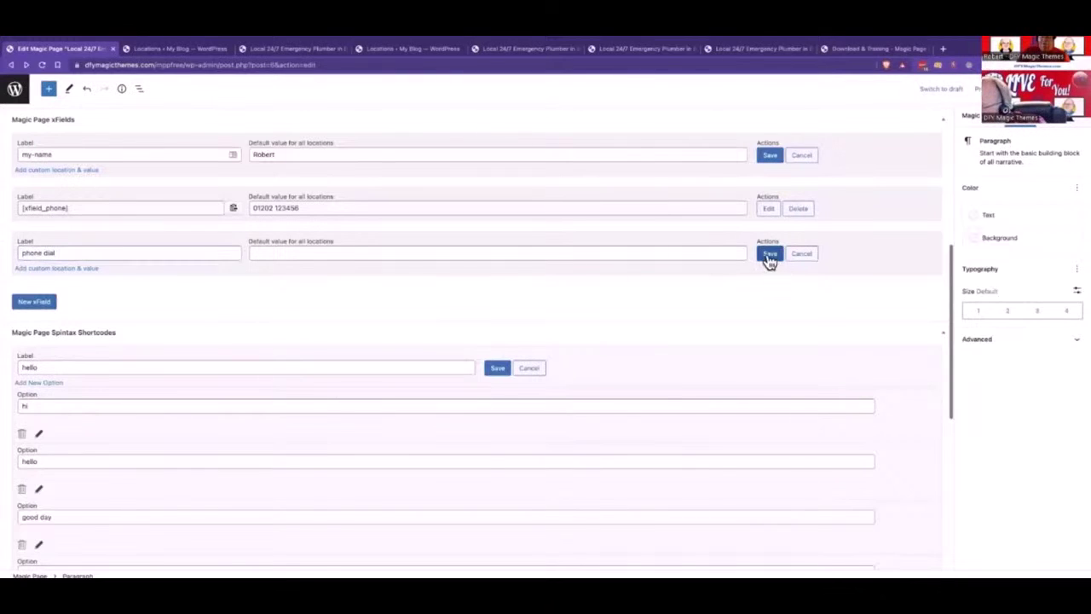
{"action": "left_click", "coordinate": [770, 255]}
Step: Set phone-dial's default to the number in 44 international format, save, and copy its shortcode
{"action": "left_click", "coordinate": [768, 254]}
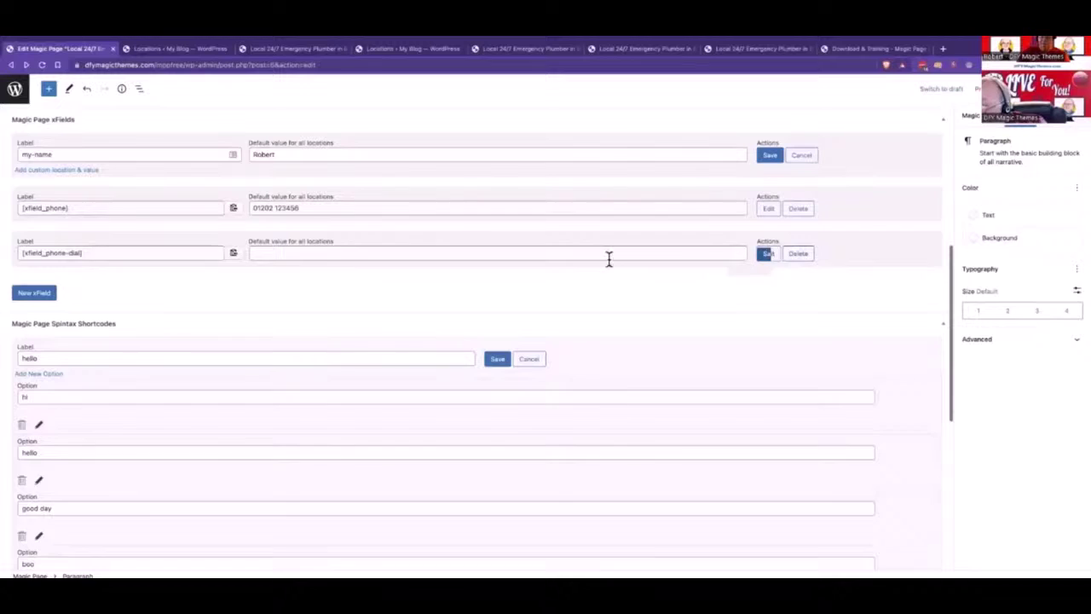
{"action": "triple_click", "coordinate": [277, 209]}
{"action": "key", "text": "ctrl+c"}
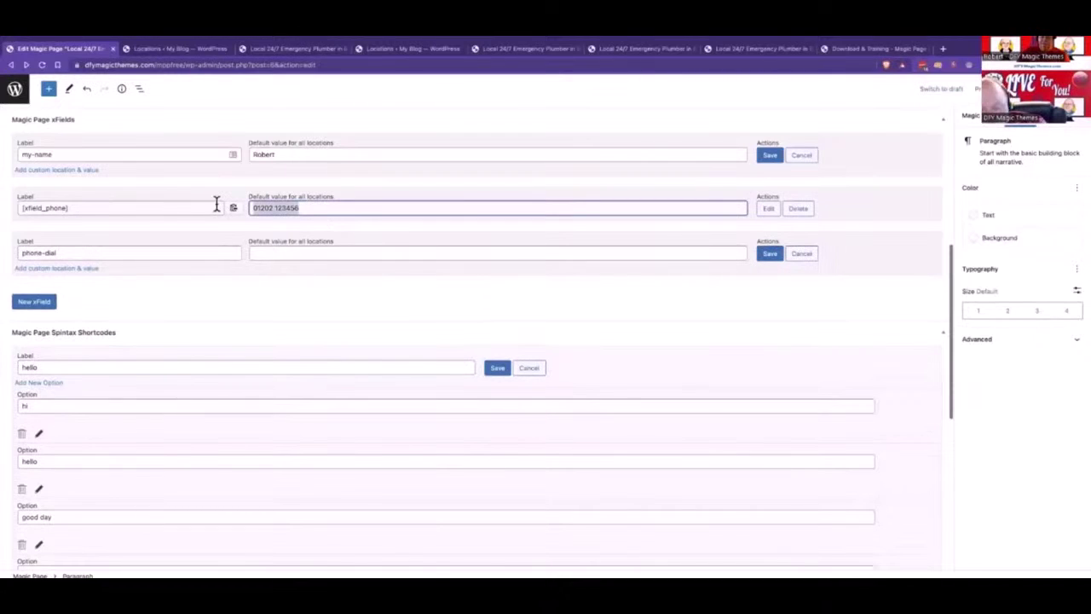
{"action": "left_click", "coordinate": [283, 252]}
{"action": "key", "text": "ctrl+v"}
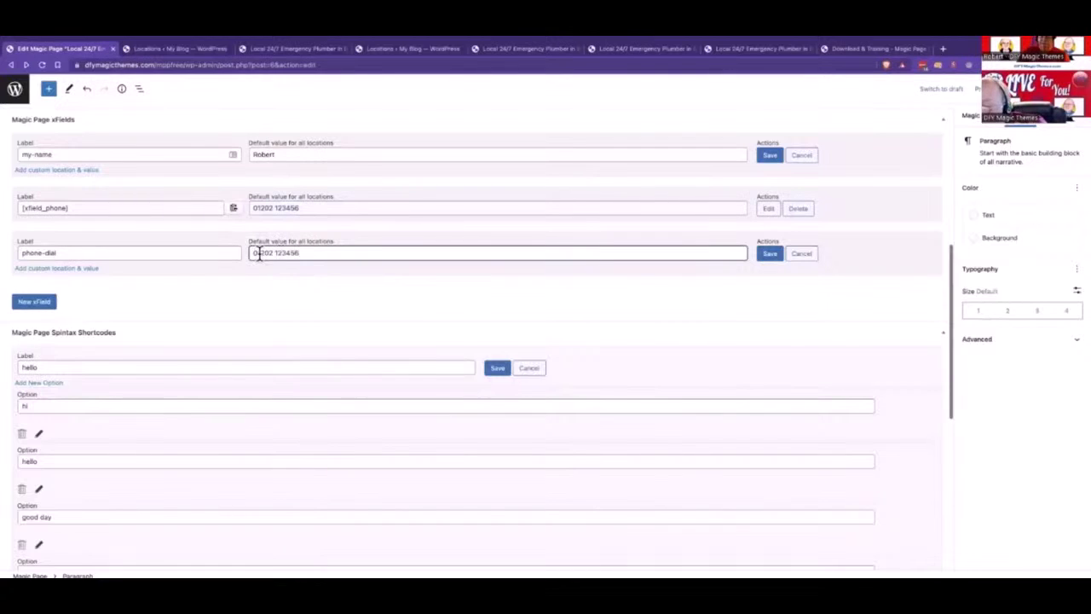
{"action": "key", "text": "Delete"}
{"action": "type", "text": "44"}
{"action": "key", "text": "BackSpace"}
{"action": "left_click", "coordinate": [770, 254]}
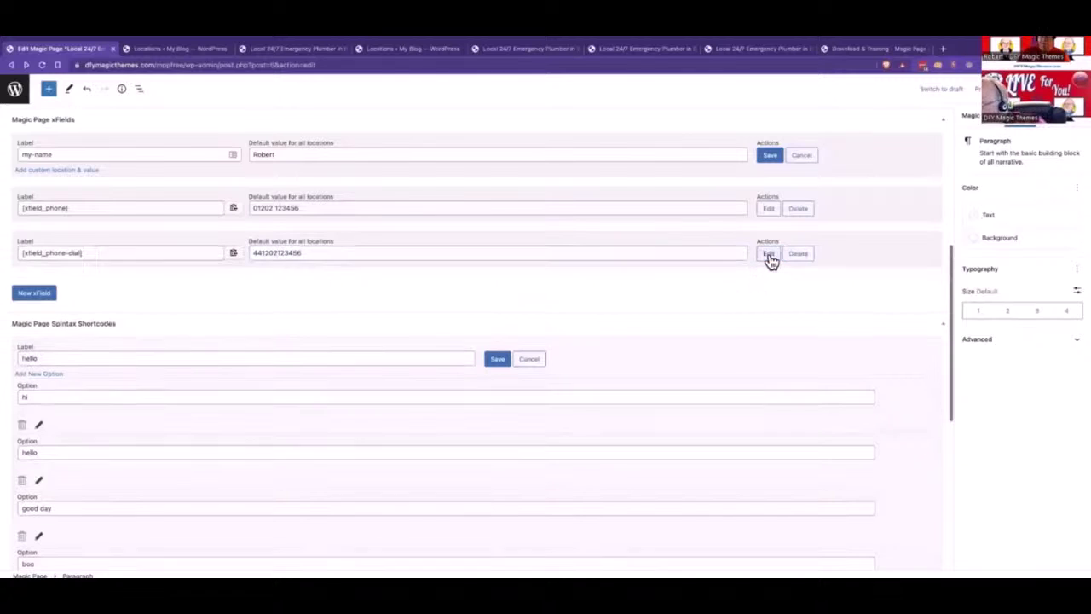
{"action": "left_click", "coordinate": [233, 254]}
{"action": "scroll", "coordinate": [229, 265], "scroll_direction": "up", "scroll_amount": 5}
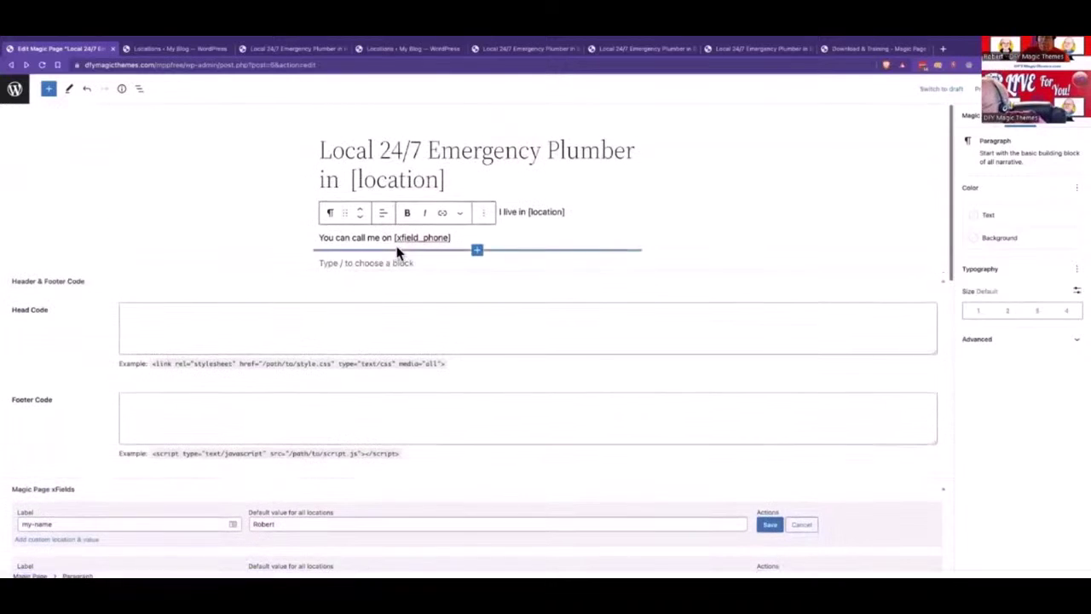
Step: Link the [xfield_phone] text to tel:[xfield_phone-dial], save, and reload the live Ballasalla page
{"action": "left_click_drag", "start_coordinate": [393, 239], "coordinate": [450, 240]}
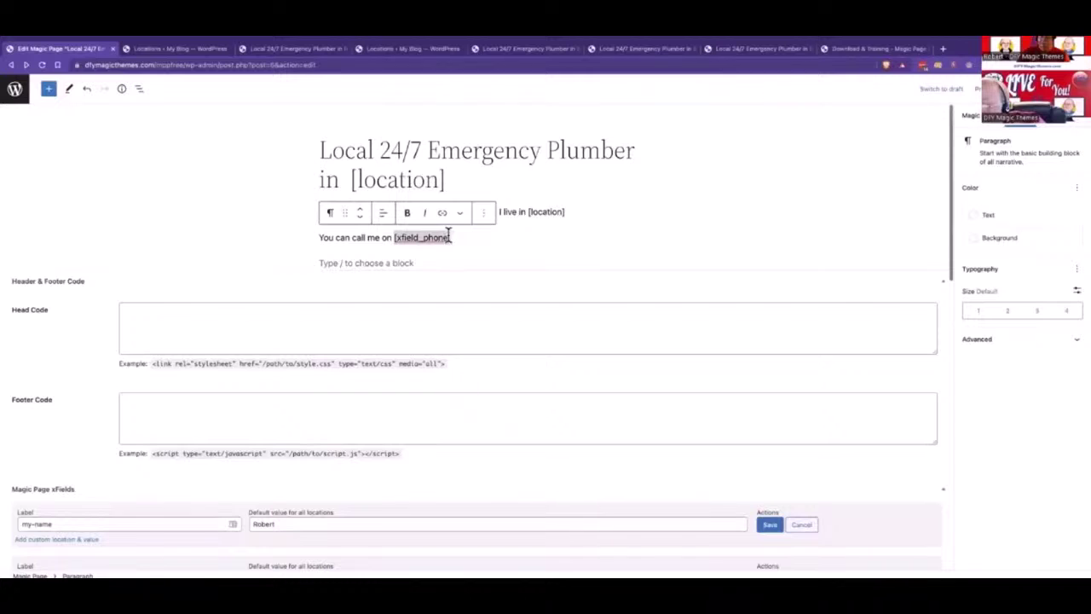
{"action": "left_click", "coordinate": [442, 214]}
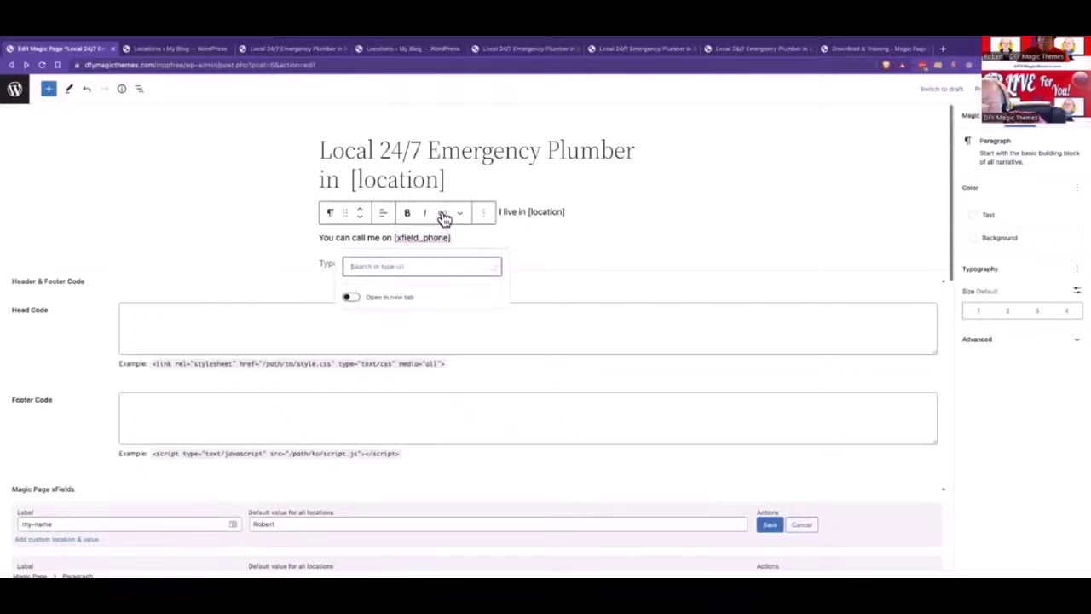
{"action": "type", "text": "tel:"}
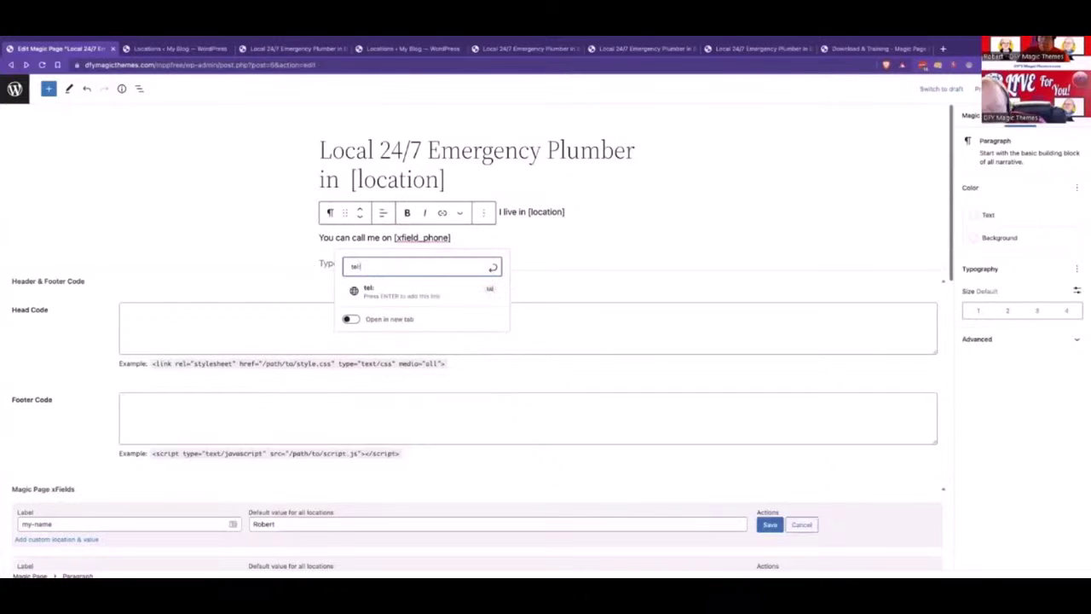
{"action": "key", "text": "ctrl+v"}
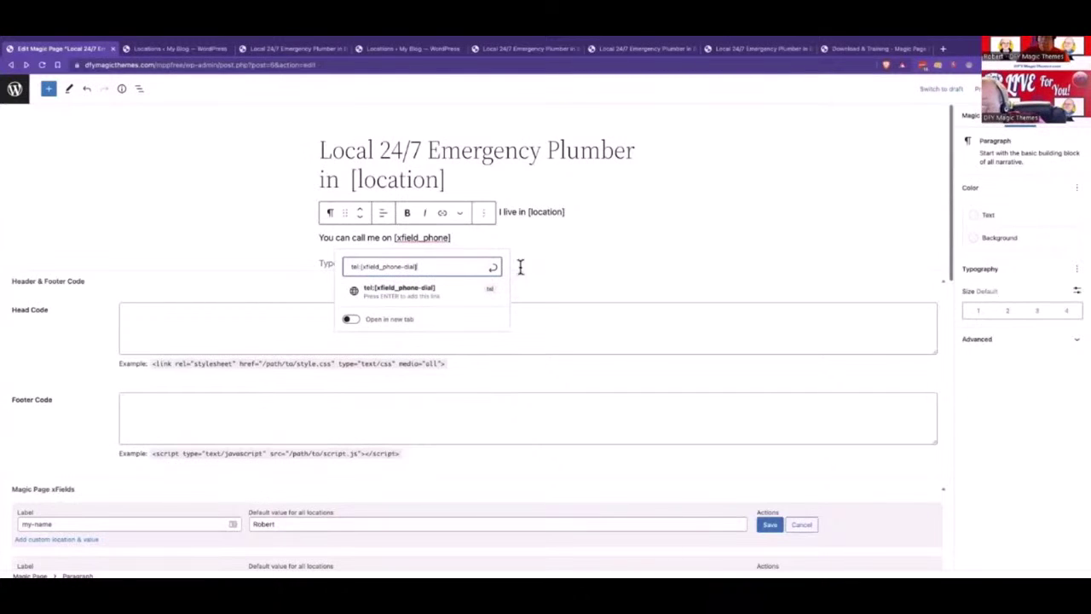
{"action": "key", "text": "Return"}
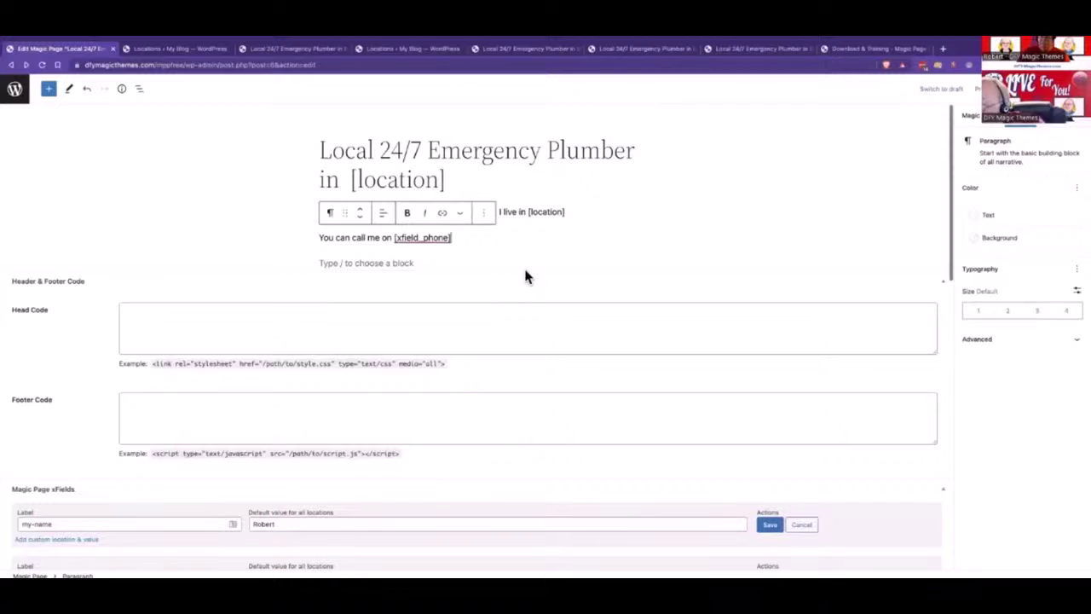
{"action": "key", "text": "ctrl+s"}
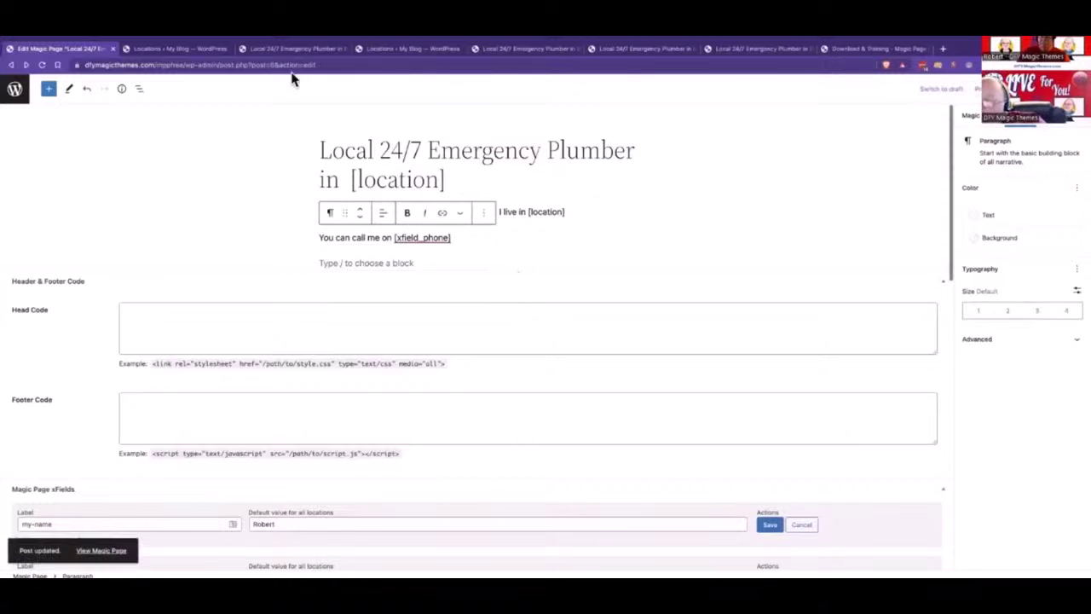
{"action": "left_click", "coordinate": [292, 56]}
{"action": "left_click", "coordinate": [40, 65]}
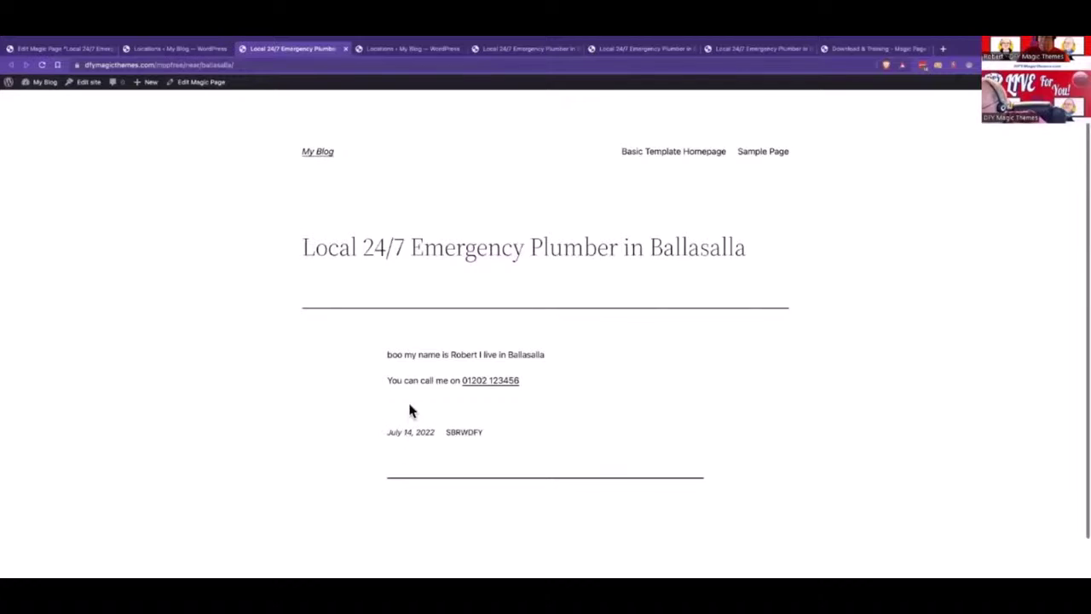
Step: Test the phone number link on the live page and cancel the Open Skype prompt
{"action": "left_click", "coordinate": [476, 384]}
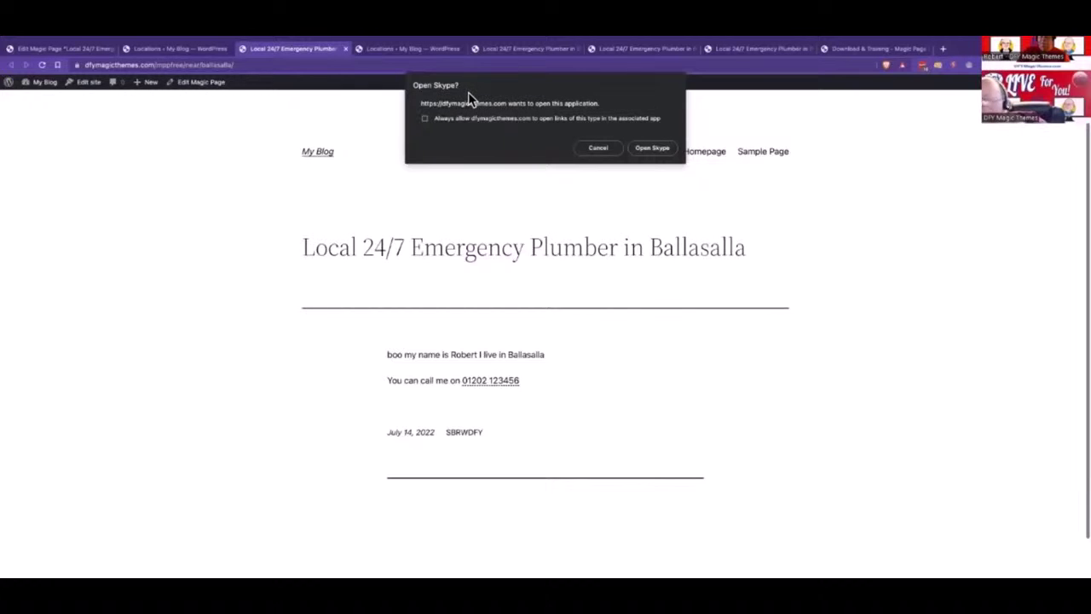
{"action": "left_click", "coordinate": [596, 149]}
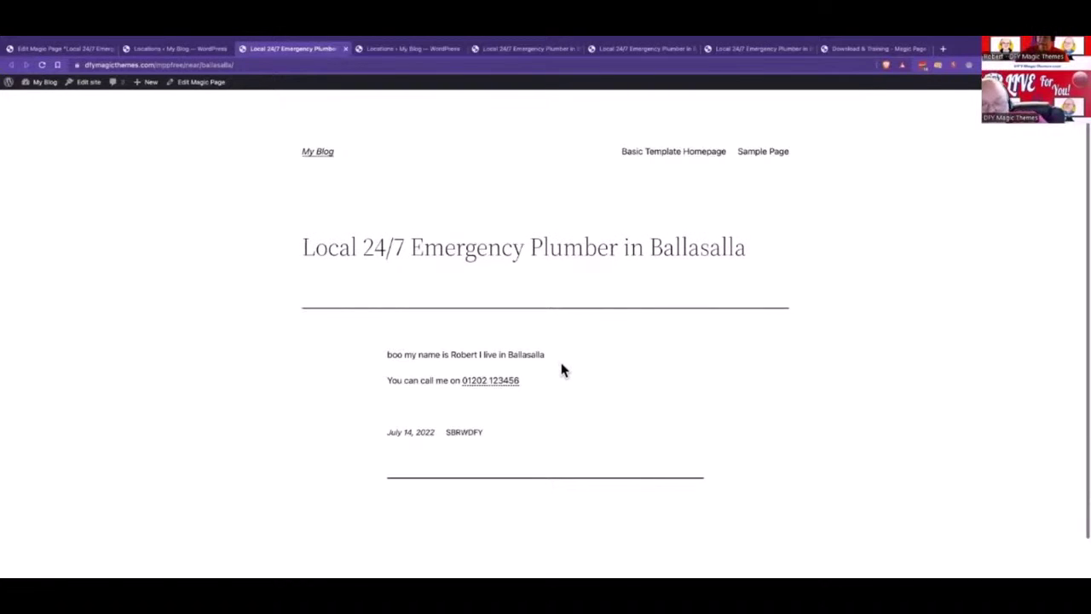
{"action": "scroll", "coordinate": [565, 369], "scroll_direction": "down", "scroll_amount": 2}
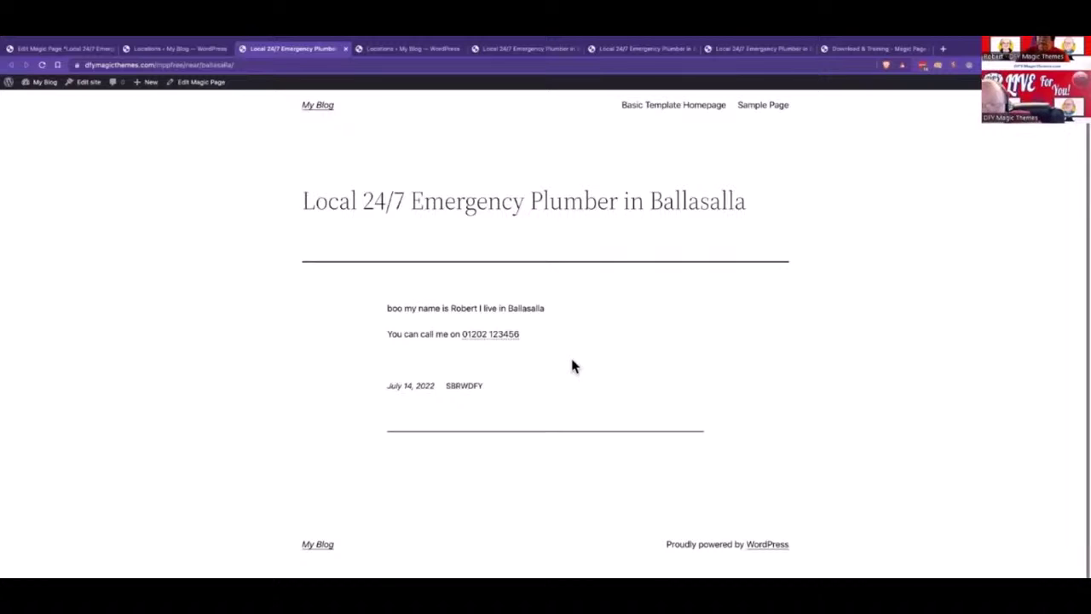
{"action": "scroll", "coordinate": [573, 366], "scroll_direction": "up", "scroll_amount": 1}
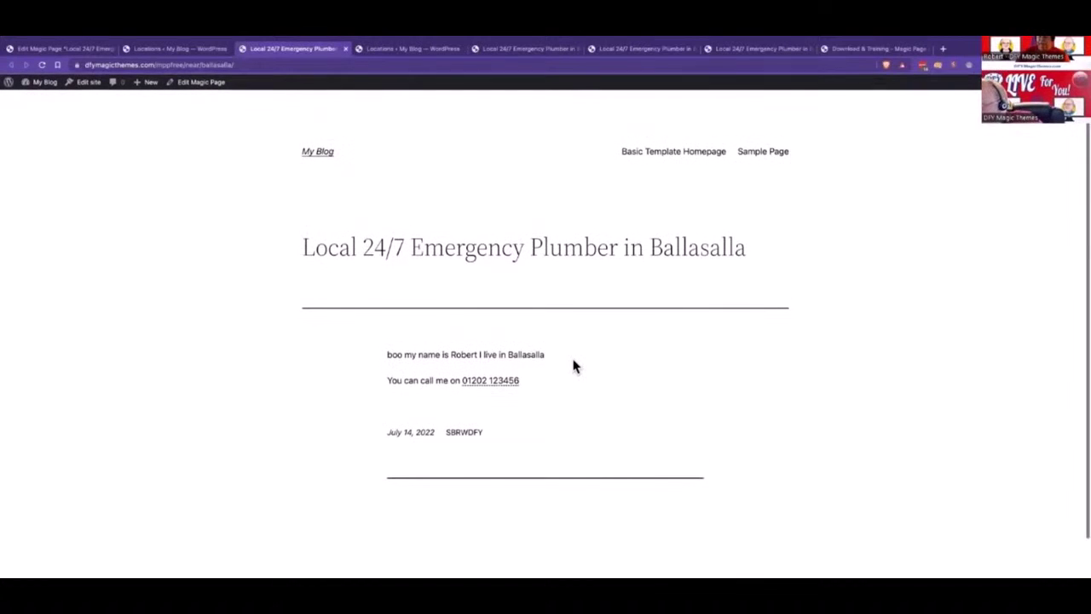
{"action": "scroll", "coordinate": [573, 368], "scroll_direction": "down", "scroll_amount": 1}
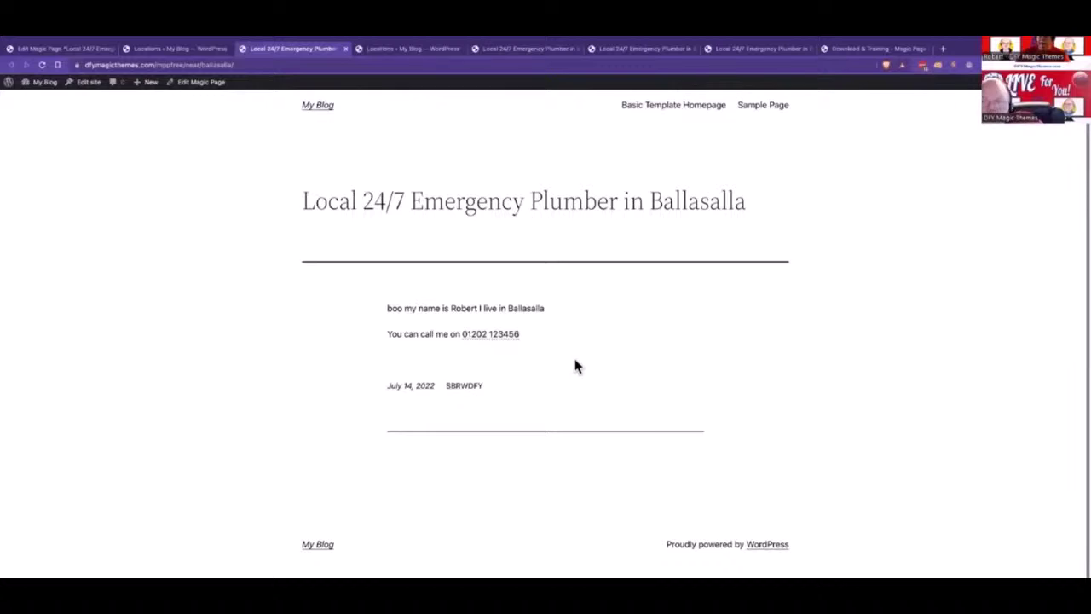